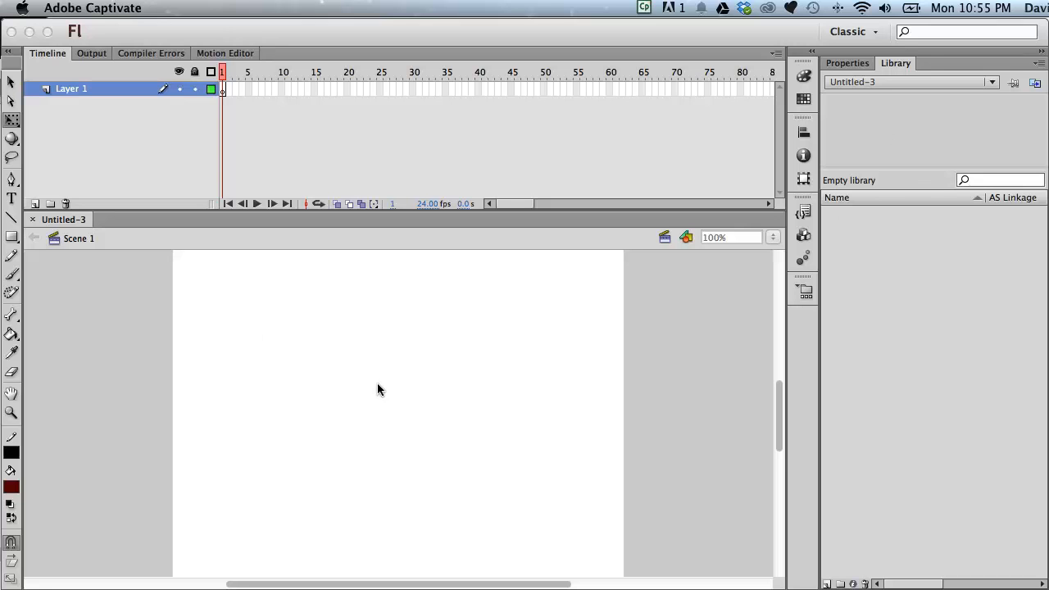
right_click(401, 319)
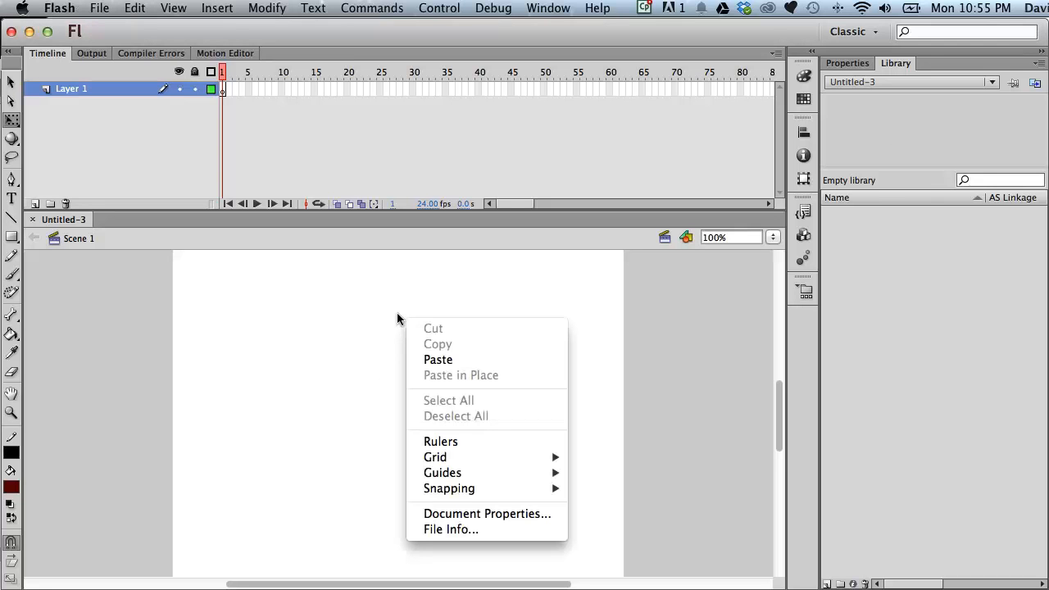
click(357, 299)
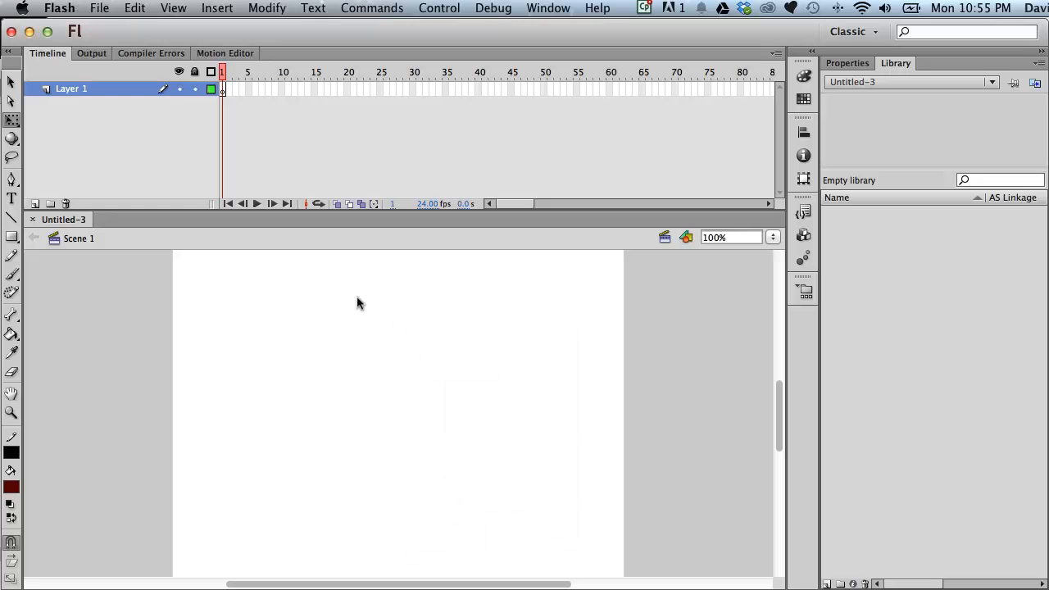
- Create a new Movie Clip symbol named circle in the library root
click(215, 8)
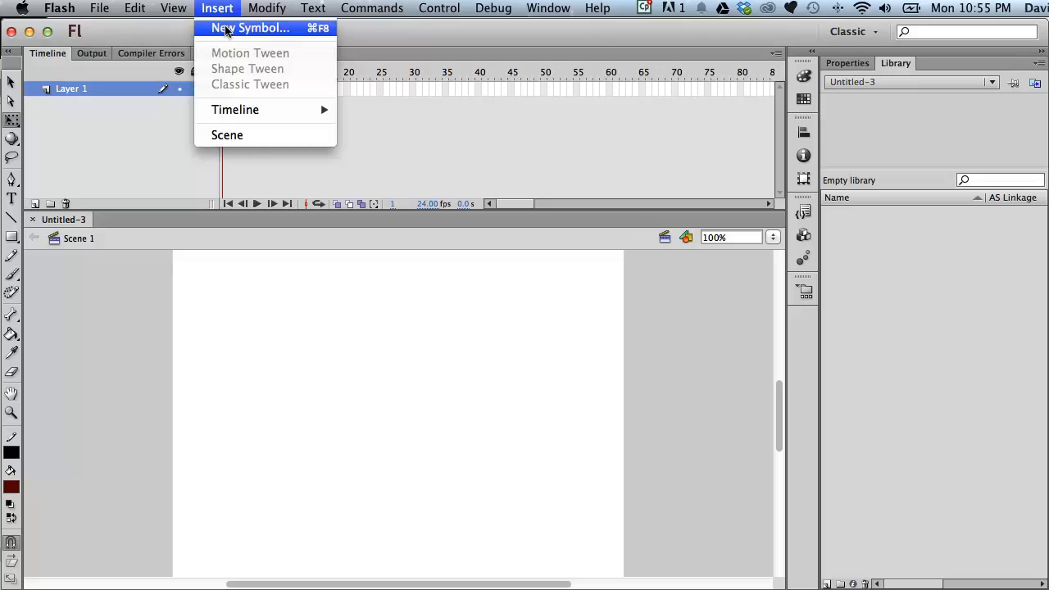
click(226, 31)
drag(402, 175, 423, 303)
text(cirxle)
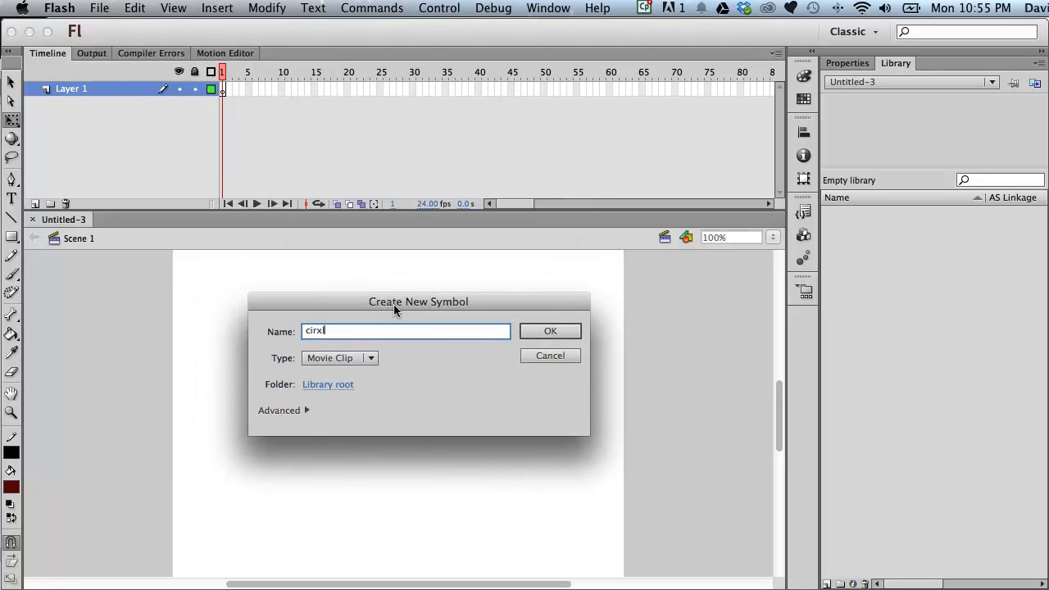
key(BackSpace)
key(BackSpace)
key(BackSpace)
text(cle)
drag(439, 304, 472, 289)
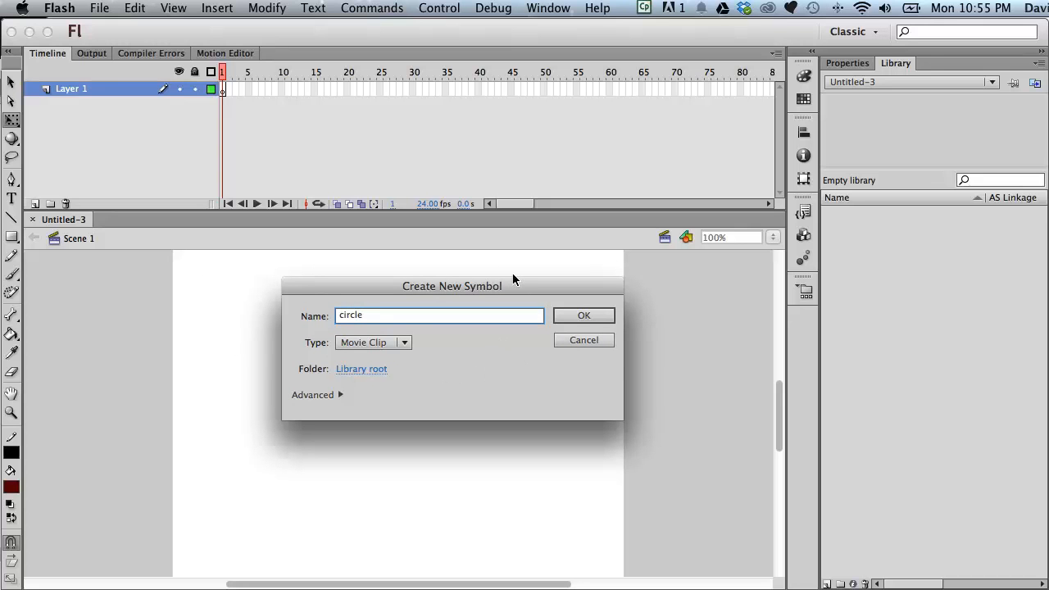
drag(470, 287, 497, 276)
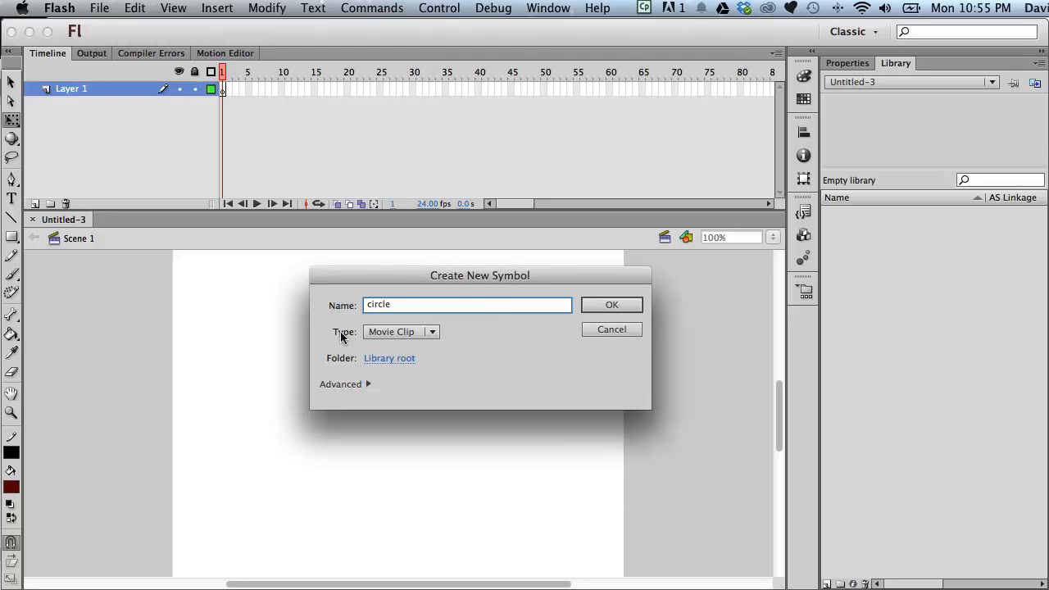
click(427, 330)
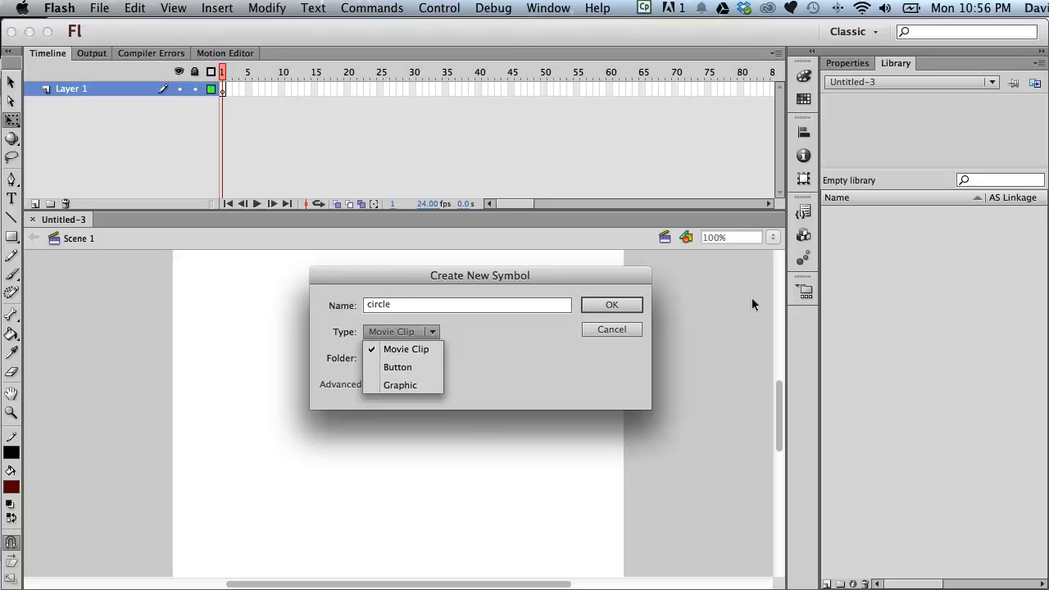
click(622, 305)
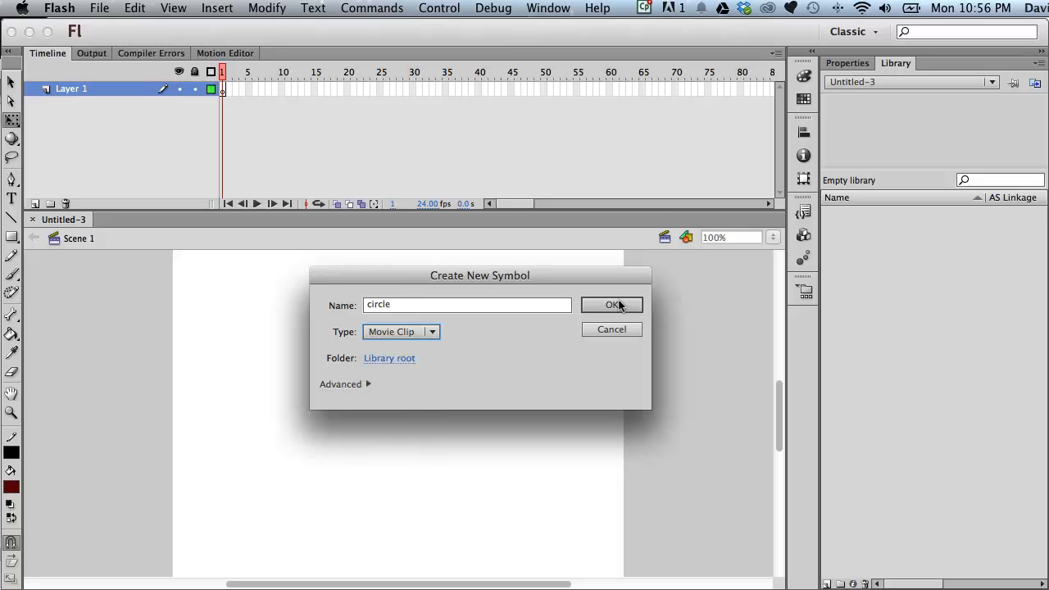
click(613, 305)
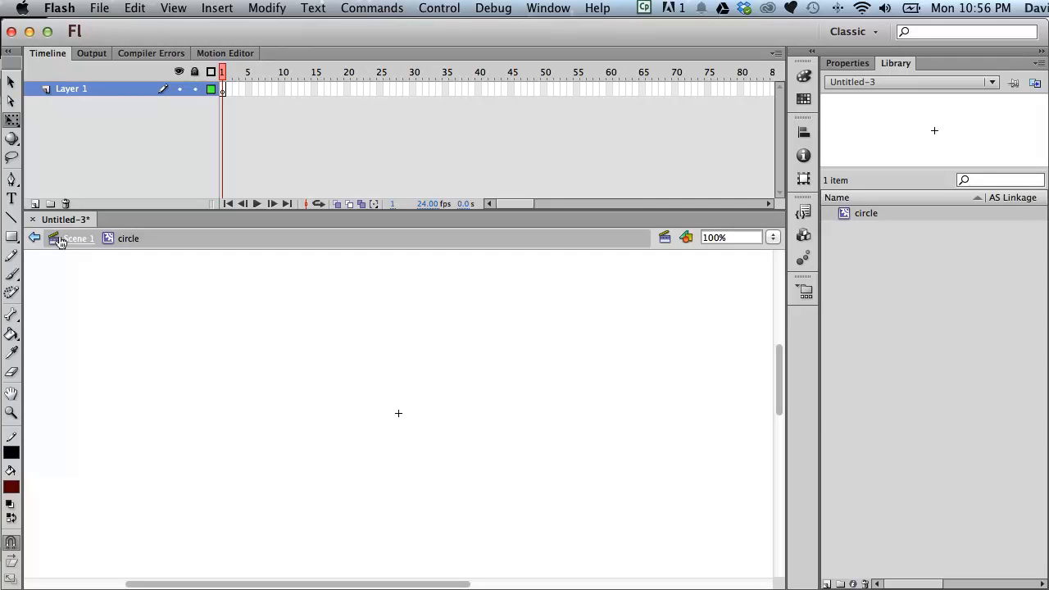
- Draw a small dark red circle with the Oval tool, roughly centred on the circle symbol's registration point
click(11, 236)
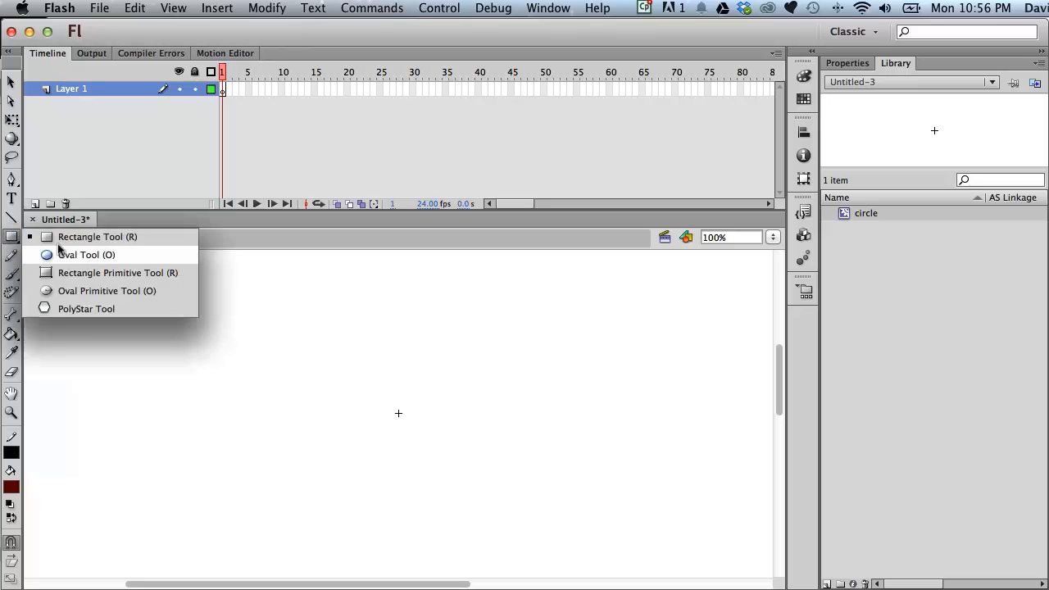
click(64, 252)
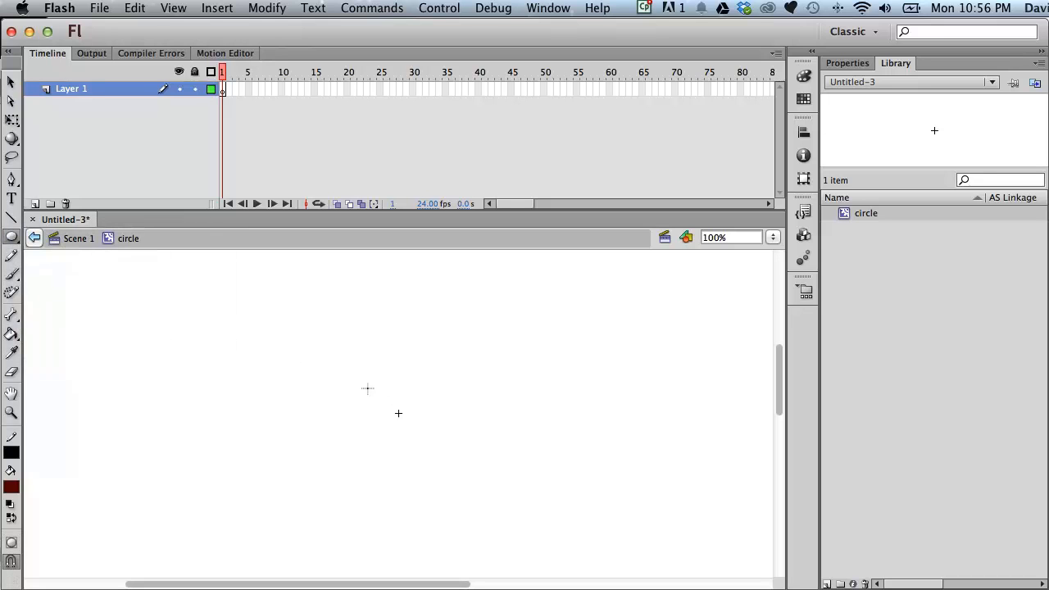
drag(374, 386, 424, 435)
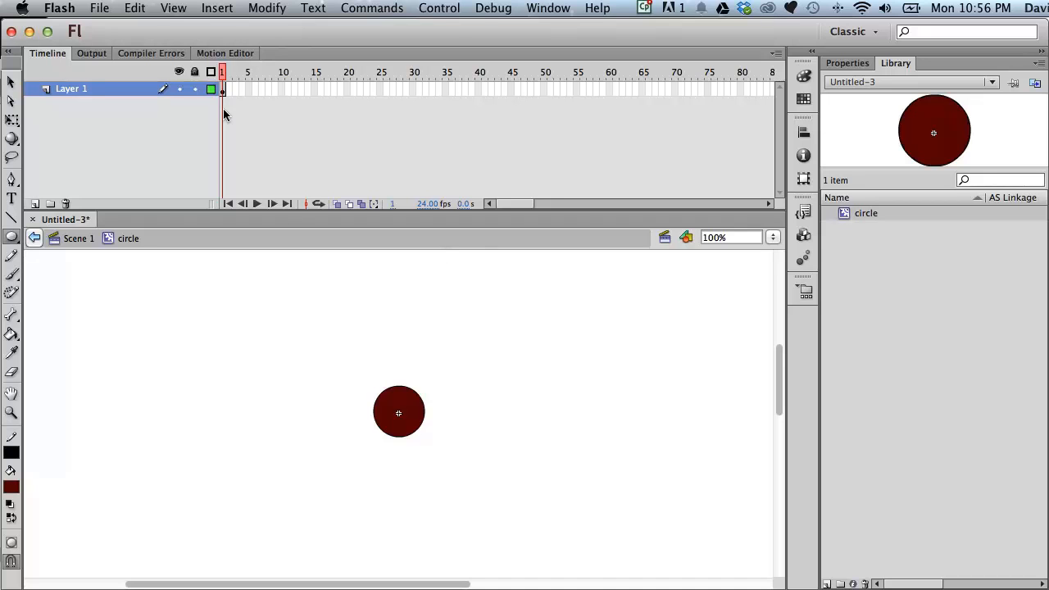
- Create a new Button symbol named rectangle in the library root
click(212, 9)
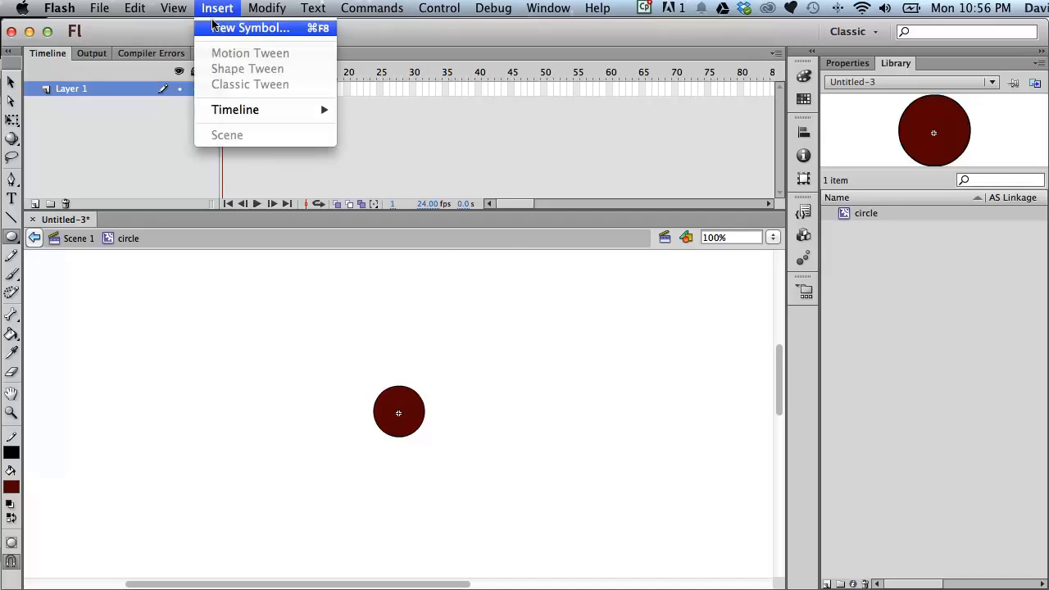
click(246, 27)
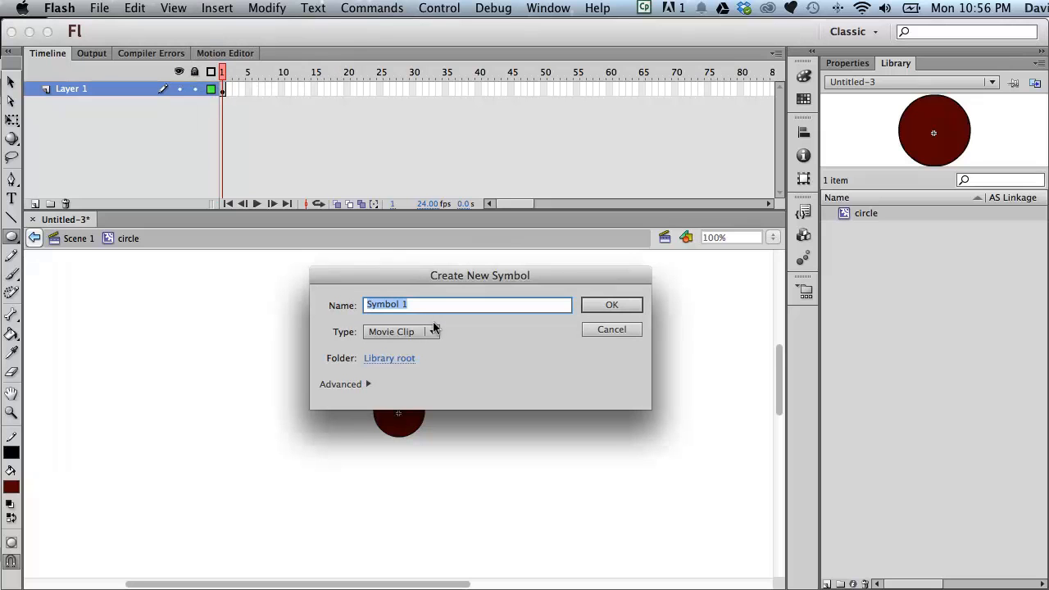
click(433, 331)
click(402, 363)
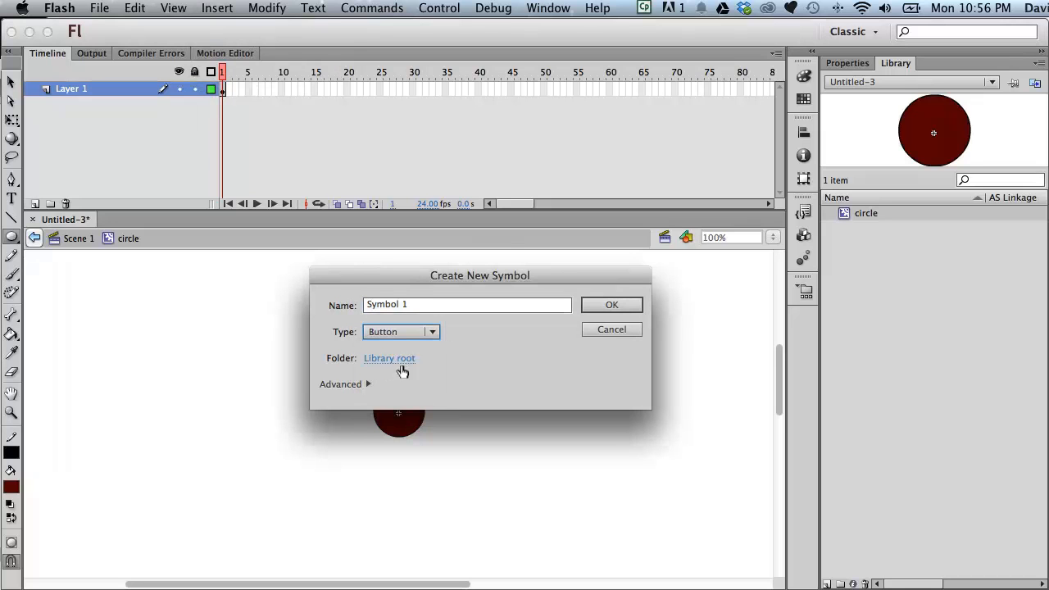
click(414, 302)
text(rectangle)
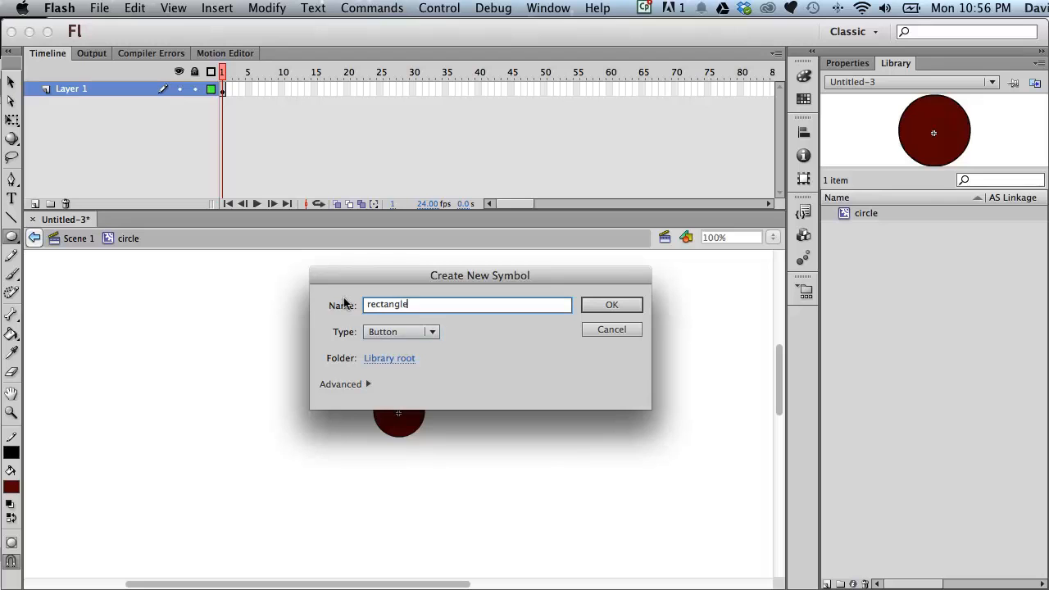
click(613, 305)
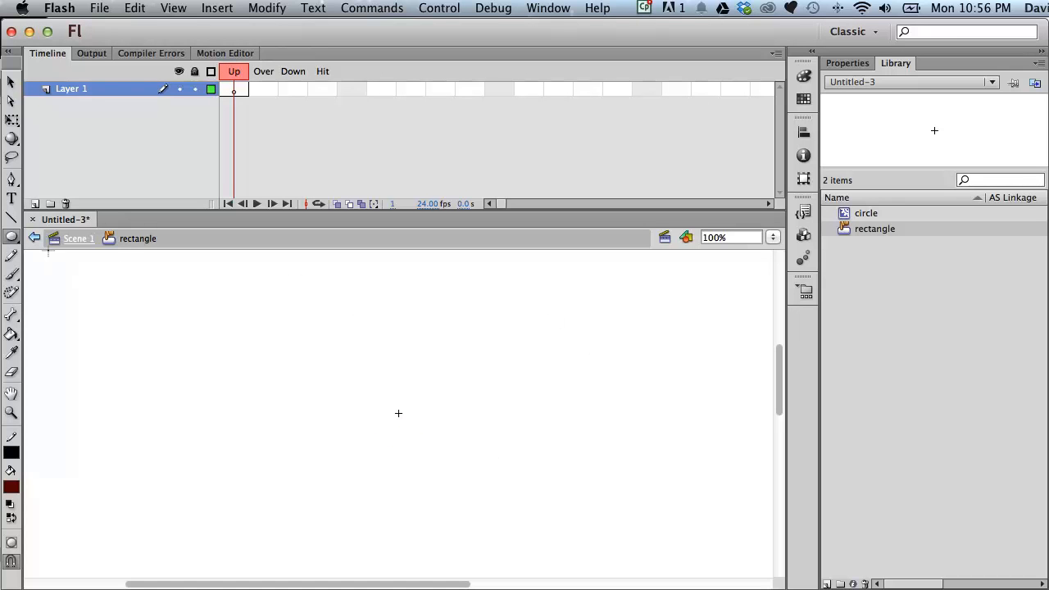
- Draw a wide dark red rectangle over the button's registration point in the Up state and preview both symbols in the library
click(15, 237)
click(11, 236)
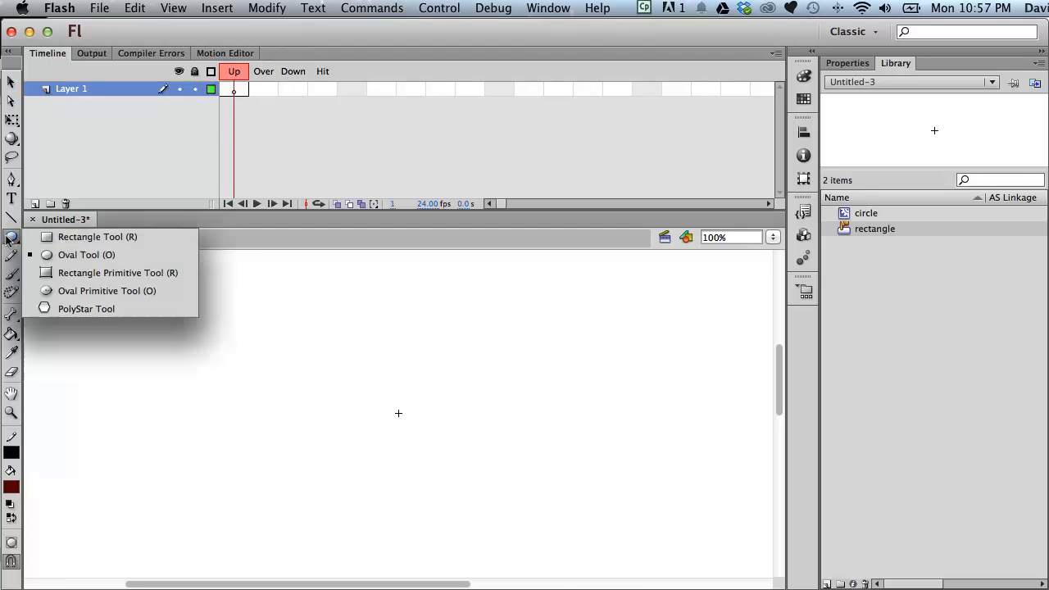
click(59, 237)
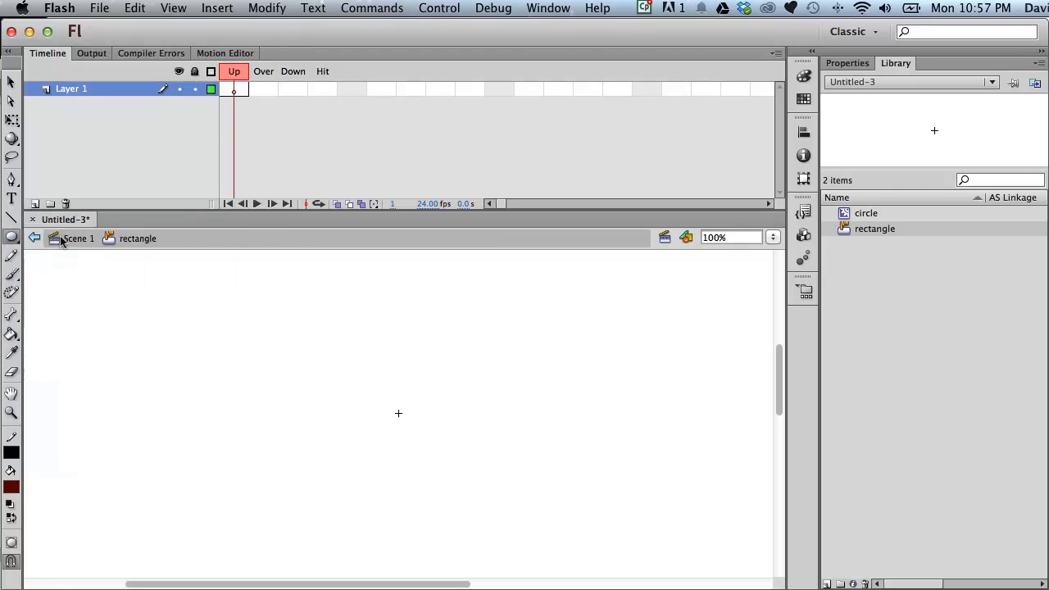
drag(336, 391, 470, 427)
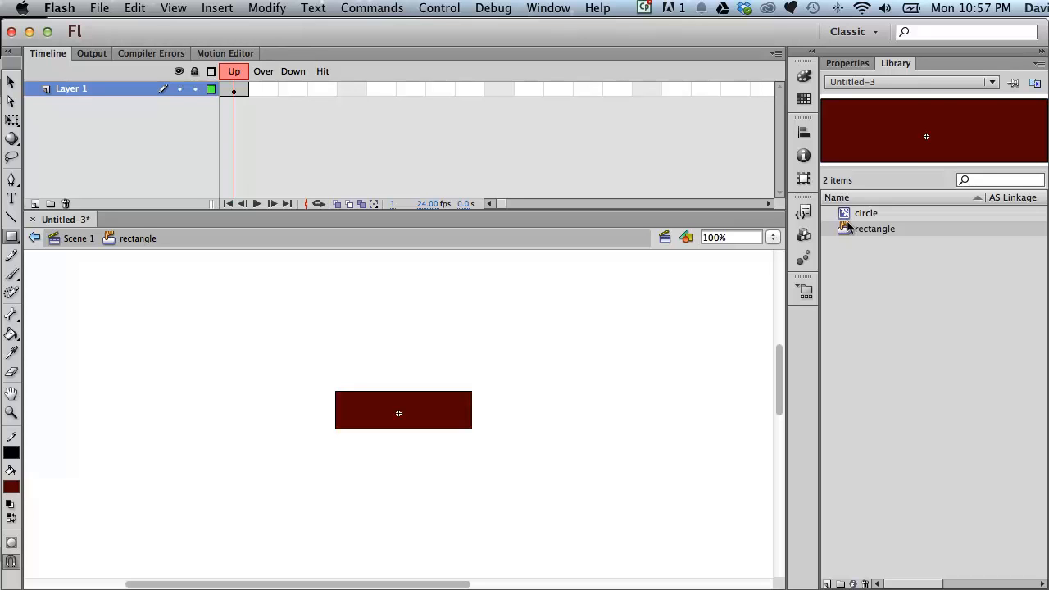
click(872, 213)
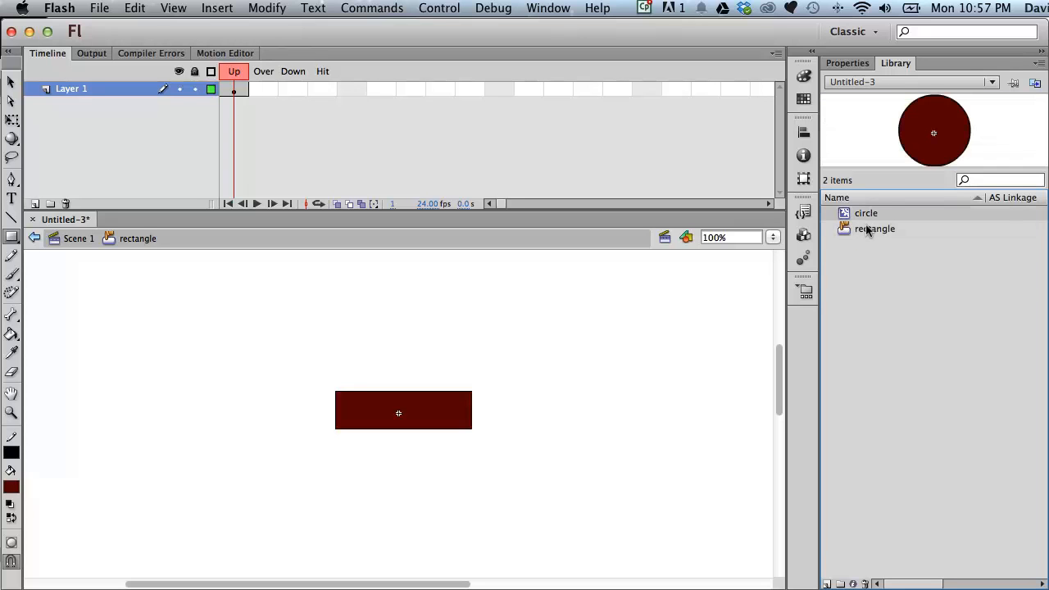
click(867, 229)
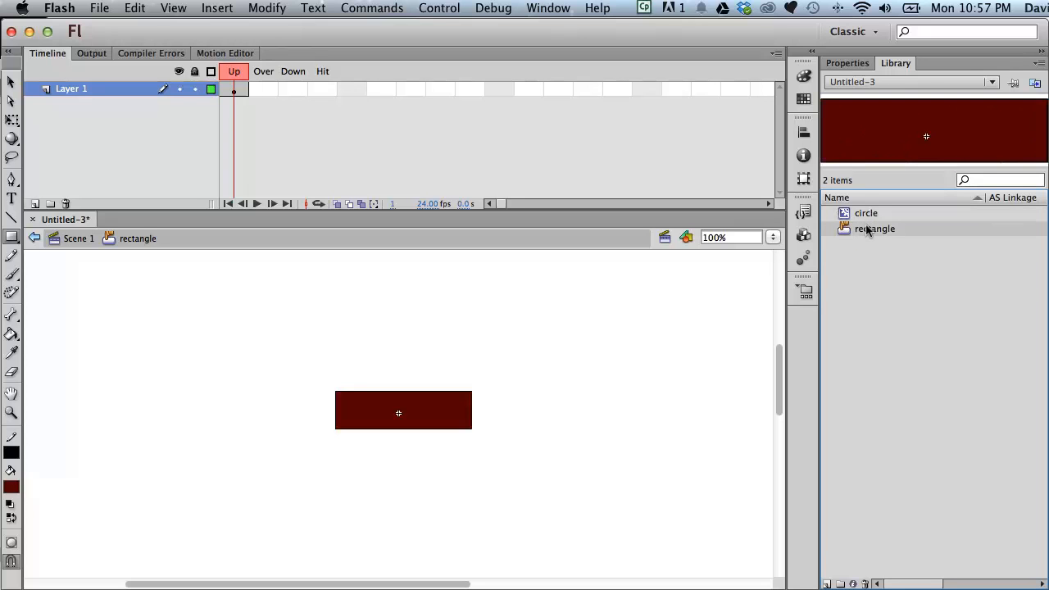
- Create a new Graphic symbol named sausage in the library root
click(217, 9)
click(221, 28)
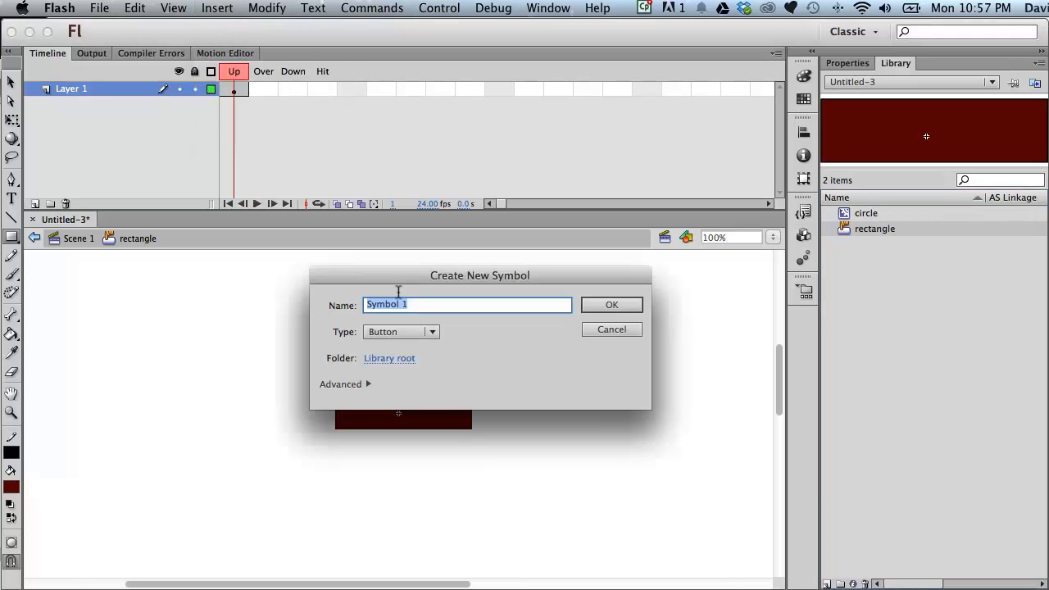
click(430, 331)
click(395, 380)
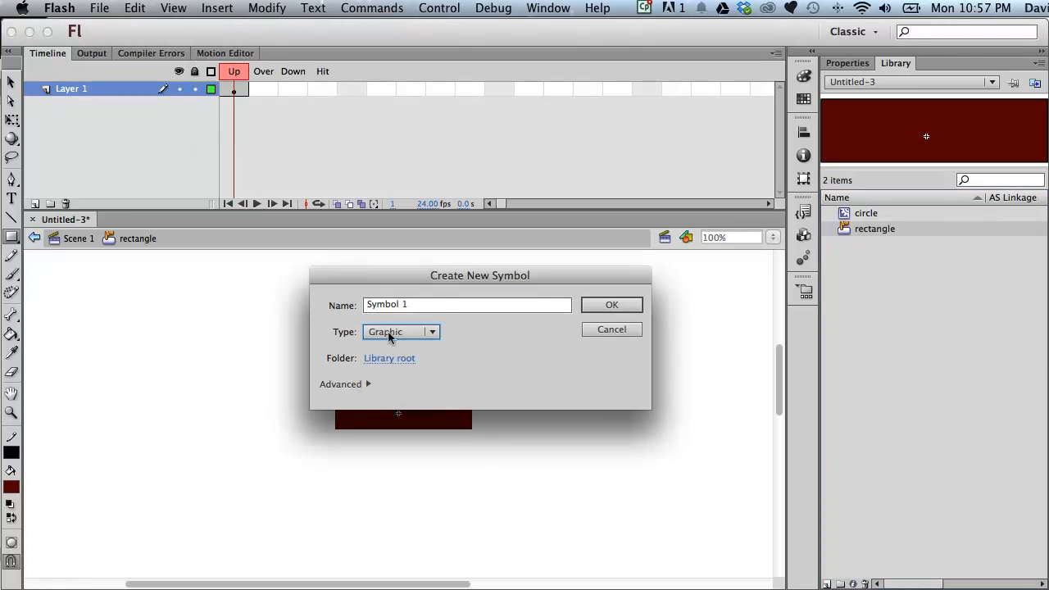
key(Tab)
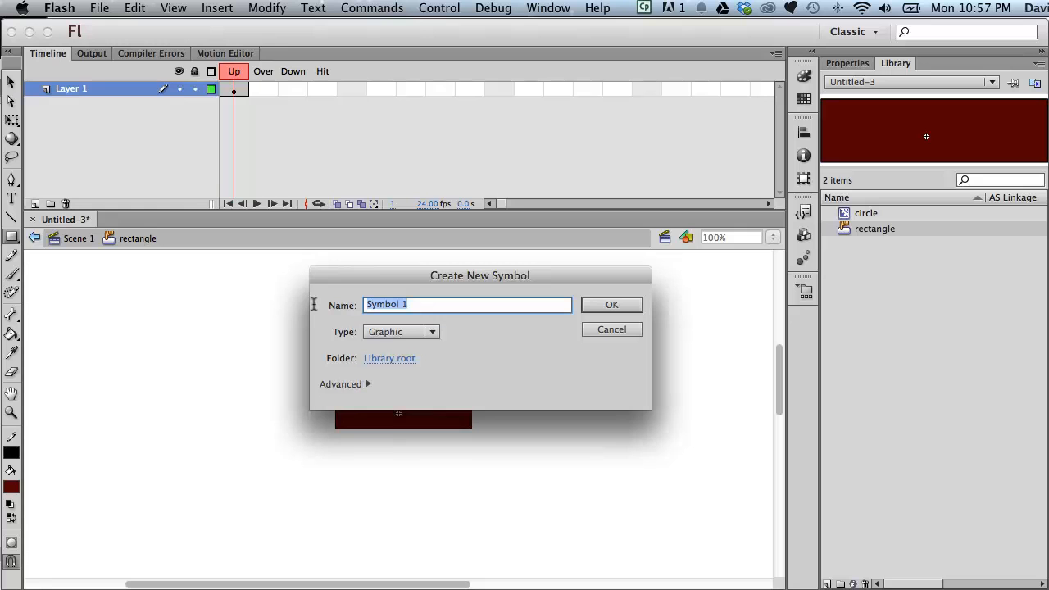
text(sausage)
click(613, 305)
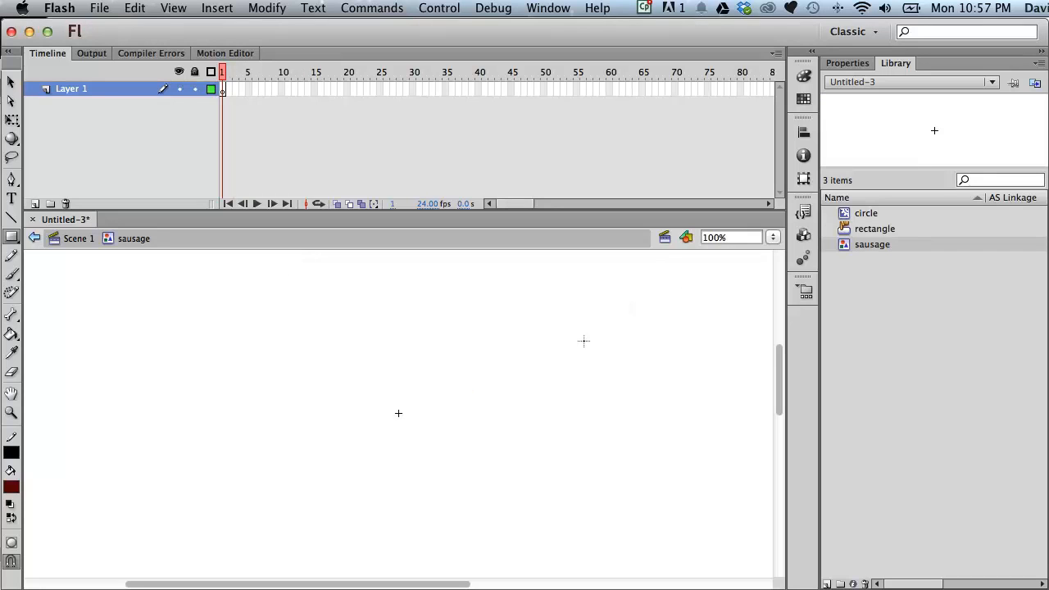
- Set the fill to bright red and draw a wide oval around the sausage symbol's registration point
click(11, 486)
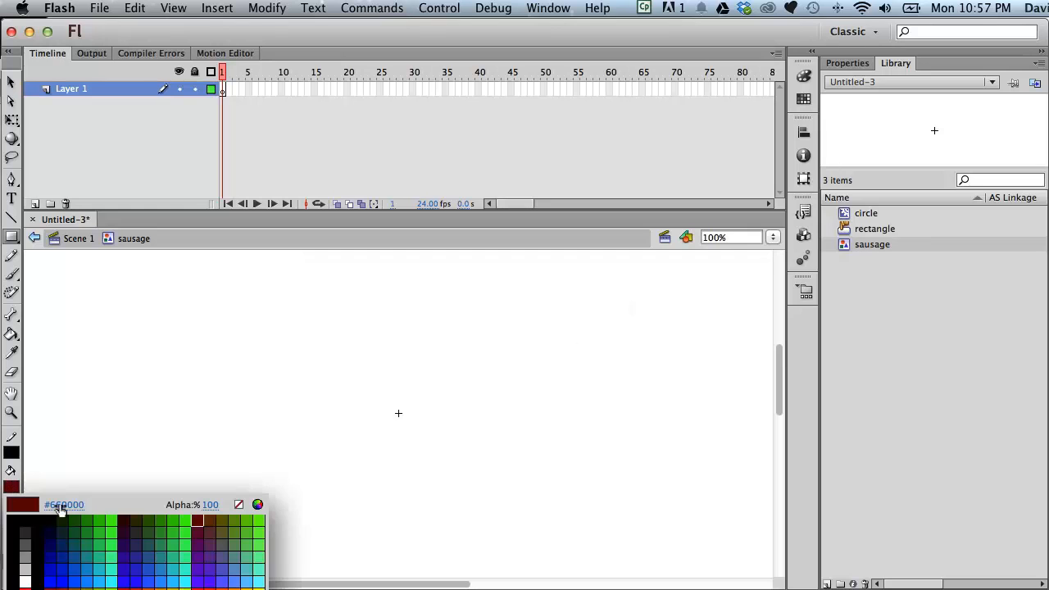
click(30, 576)
click(11, 237)
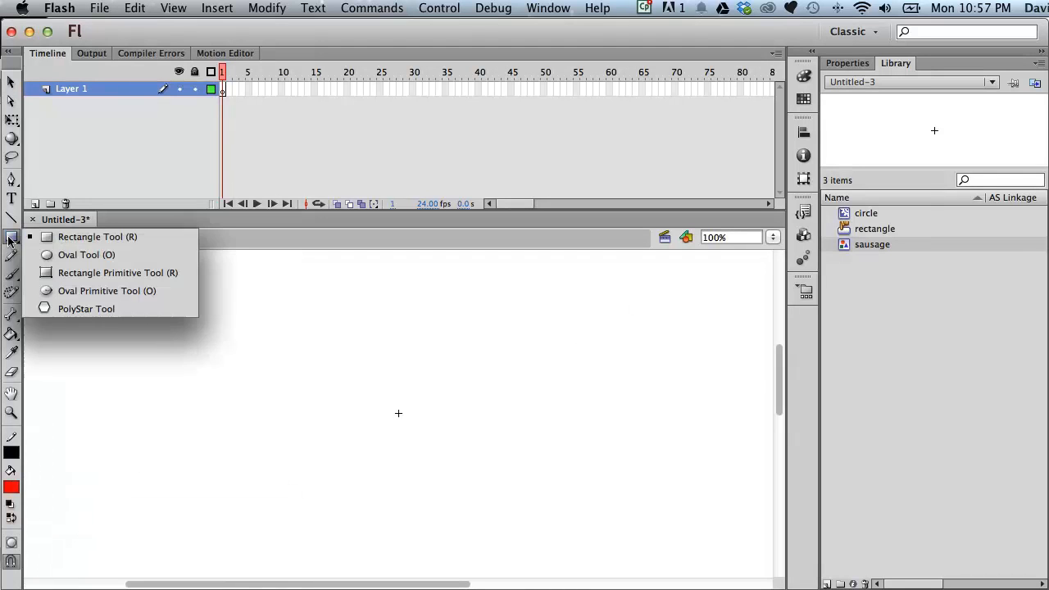
click(49, 254)
drag(331, 369, 489, 447)
- Bend the oval's upper edge down into a sausage shape and centre the whole shape on the registration point
click(12, 82)
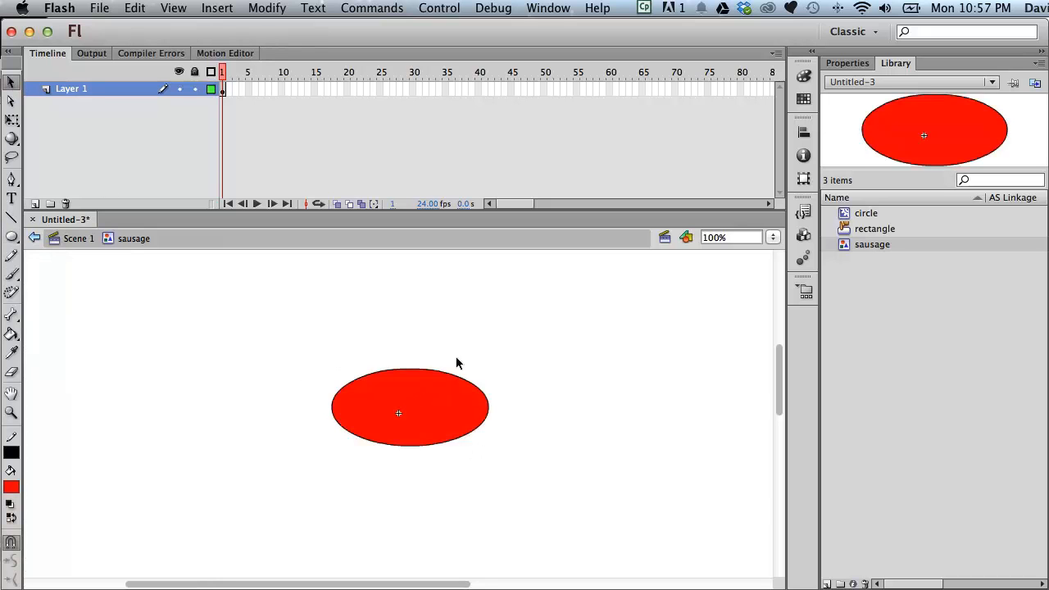
drag(412, 370, 401, 416)
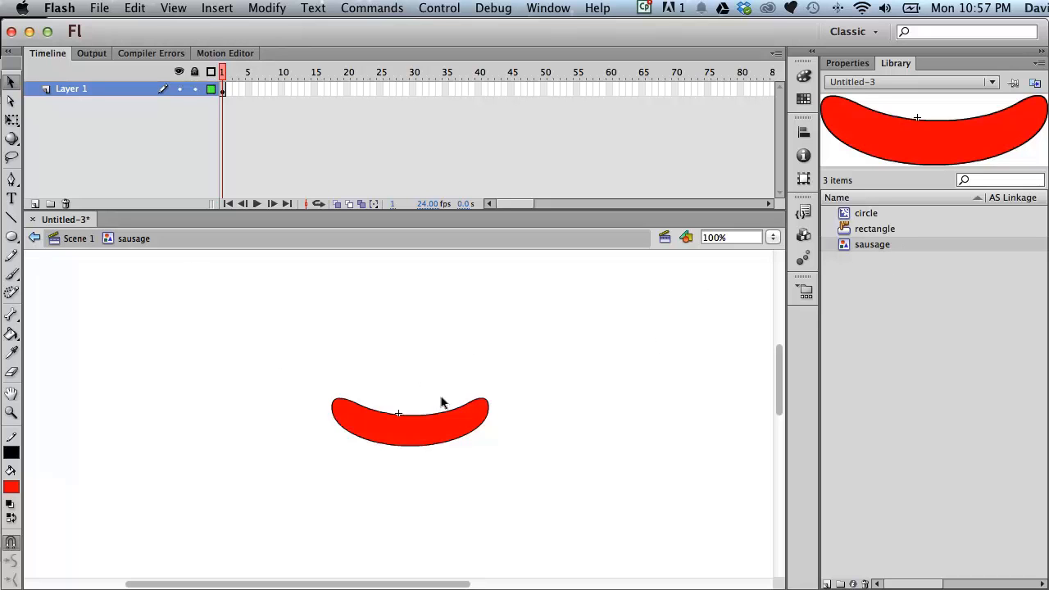
drag(301, 371, 672, 498)
mouse_move(450, 431)
mouse_down()
mouse_move(461, 465)
mouse_move(476, 445)
mouse_move(469, 451)
mouse_up()
drag(527, 442, 452, 413)
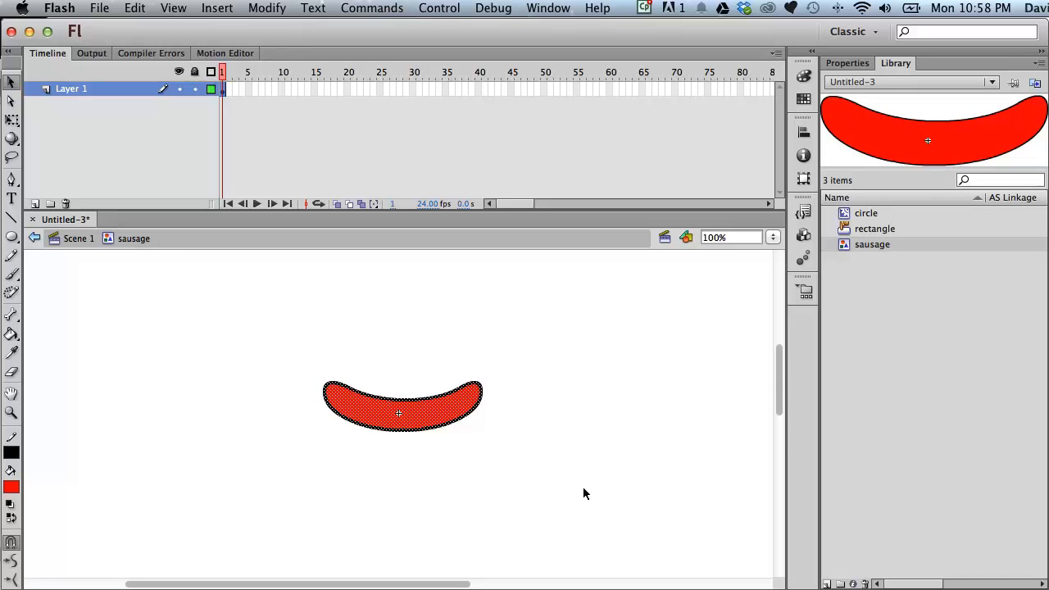
- Return to Scene 1 and place an instance of the sausage symbol in the upper left part of the stage
click(76, 239)
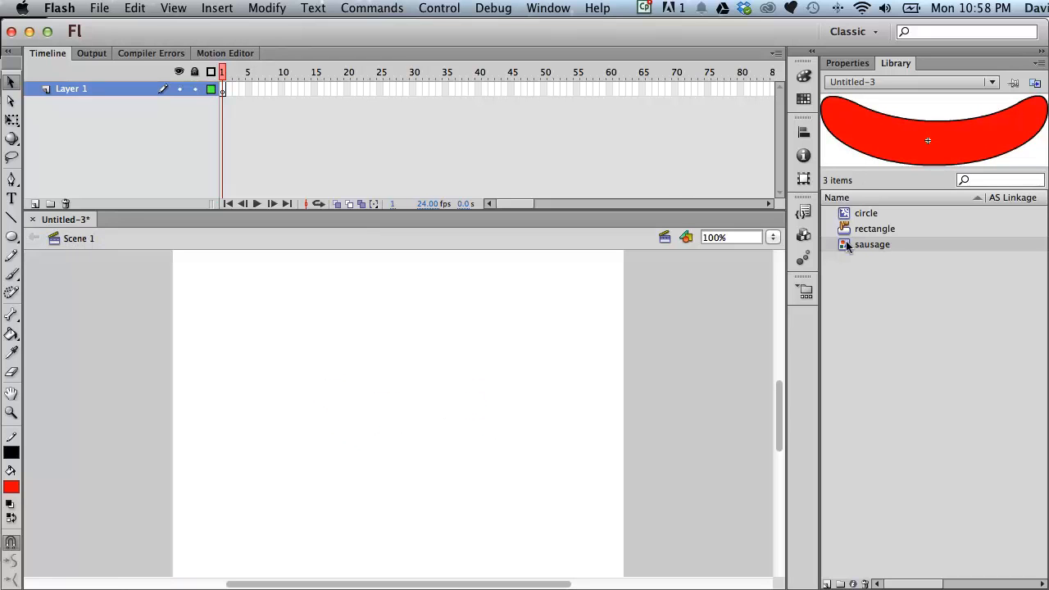
drag(848, 245, 314, 318)
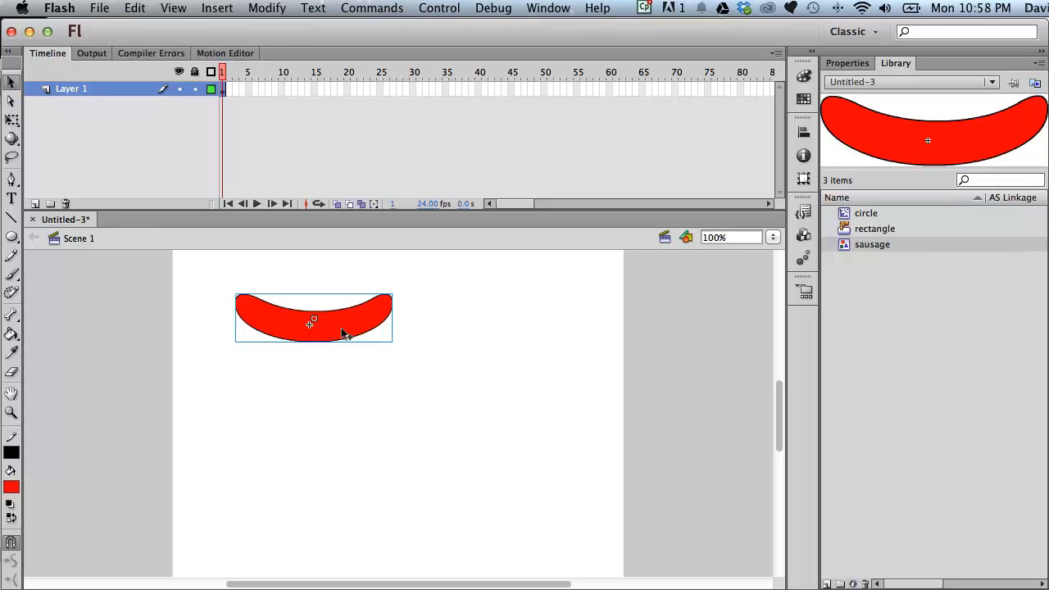
- Shift the sausage symbol's artwork so its upper-left end meets the registration point, and place a second instance below the first in Scene 1
double_click(844, 245)
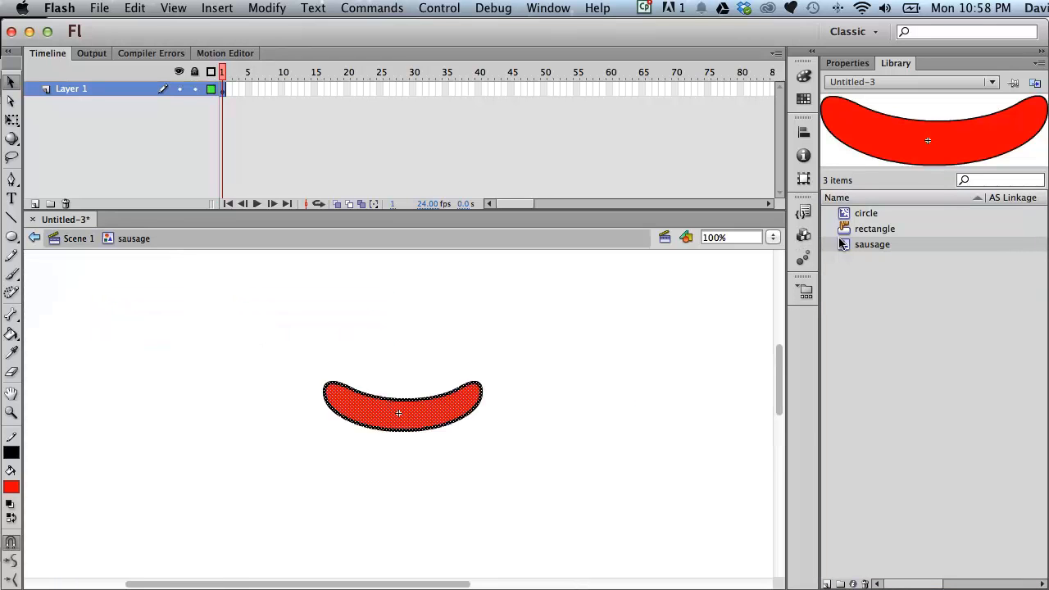
drag(399, 424, 480, 441)
click(79, 239)
drag(869, 244, 372, 434)
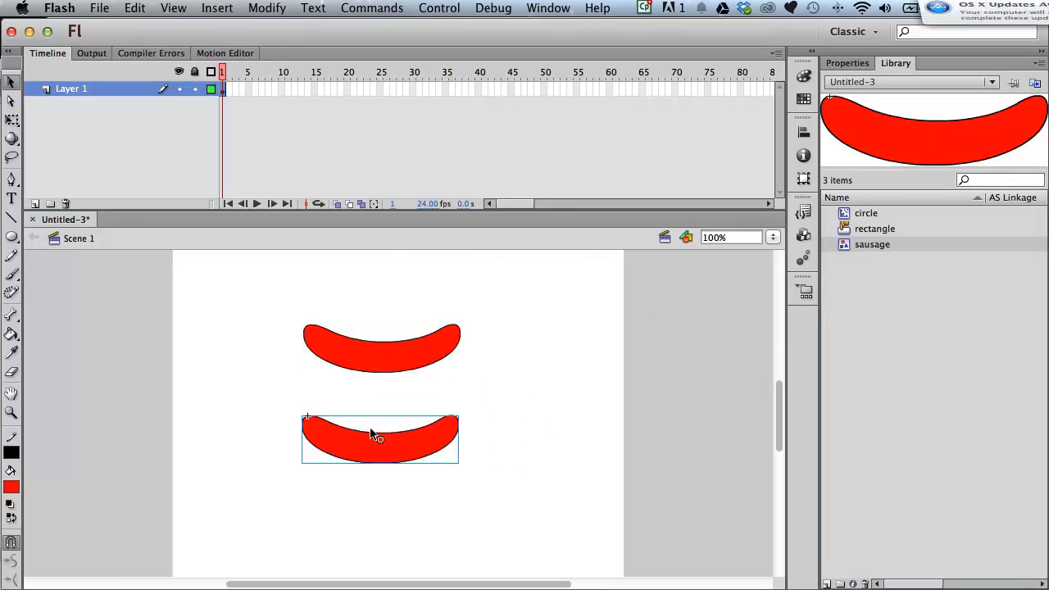
- Compare the registration and transformation points of the two sausage instances, and delete both instances from the stage
click(353, 365)
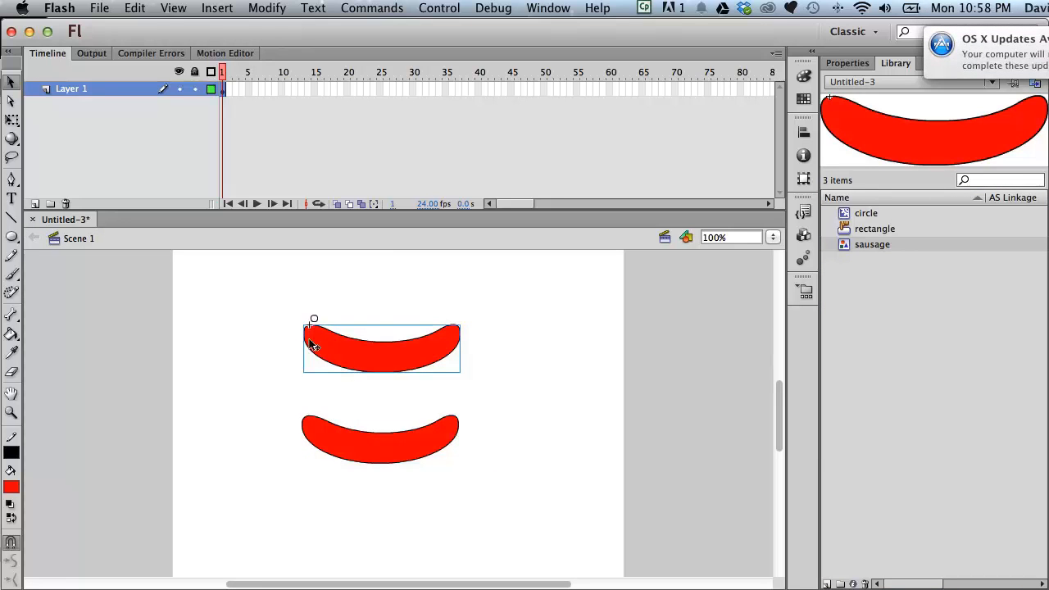
click(312, 426)
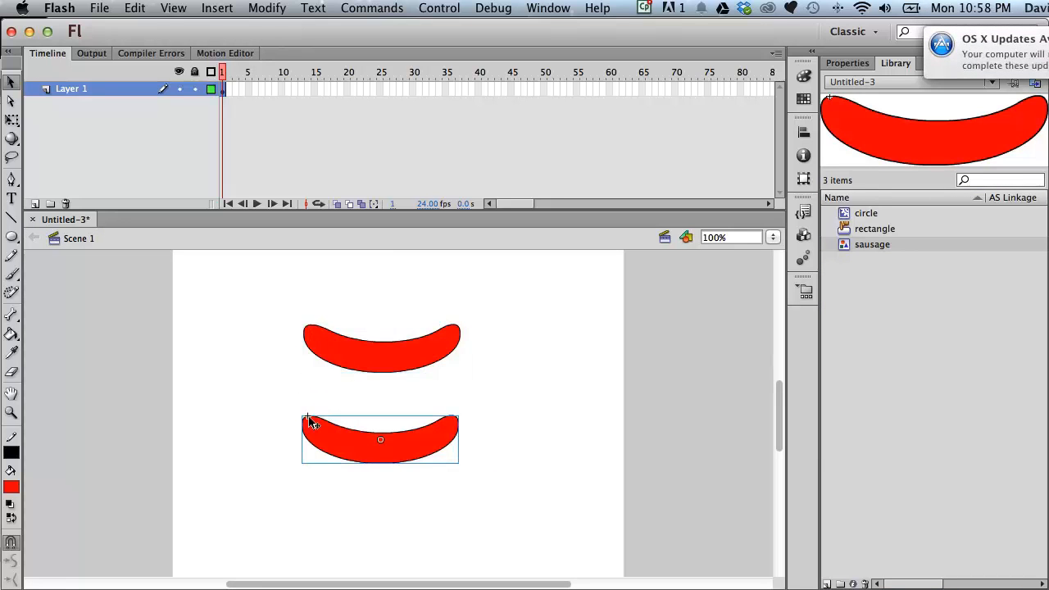
click(313, 344)
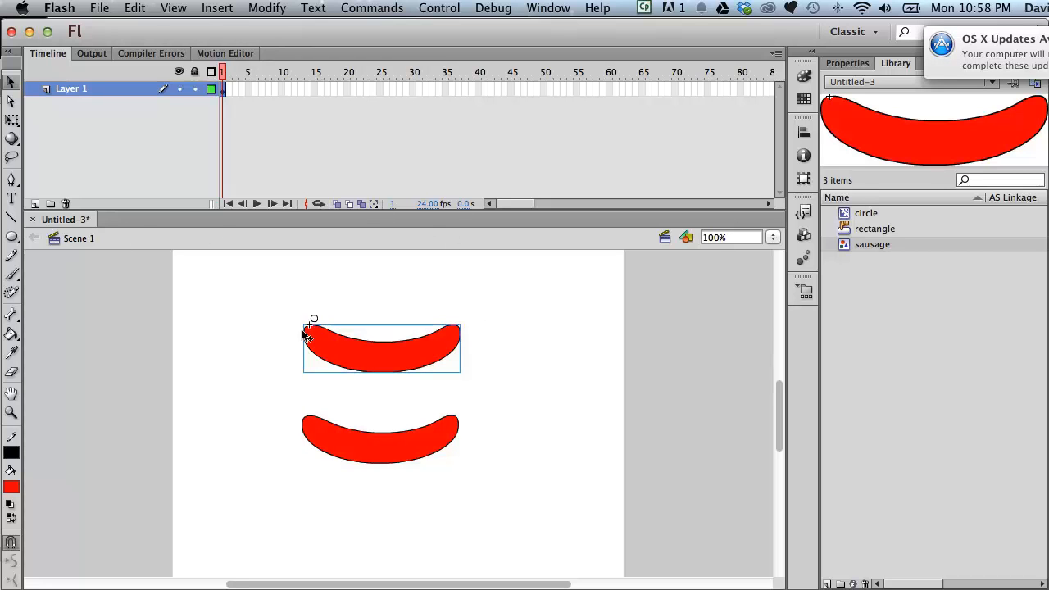
drag(291, 299, 564, 487)
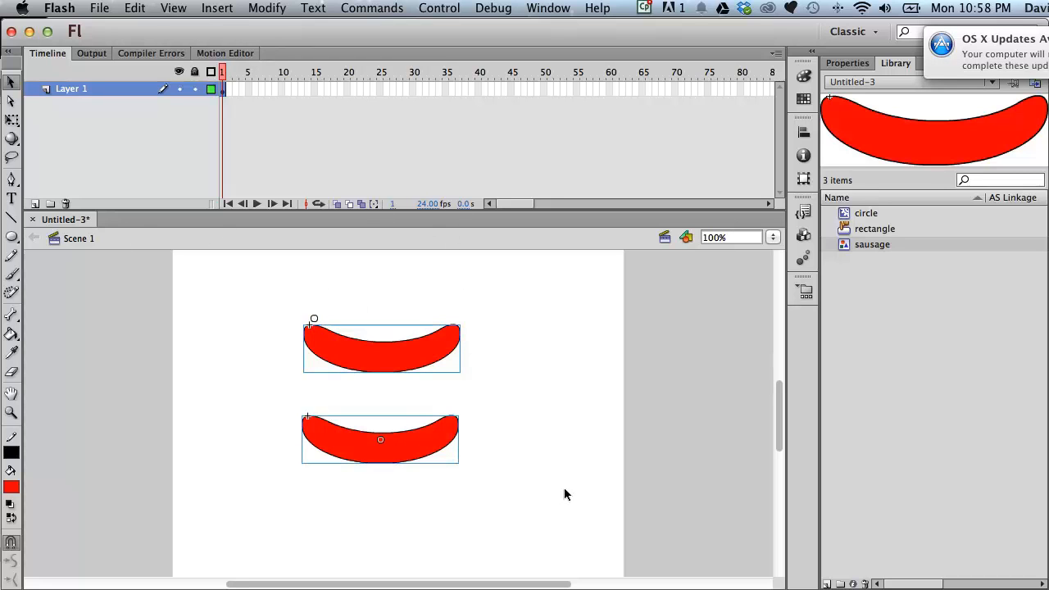
key(Delete)
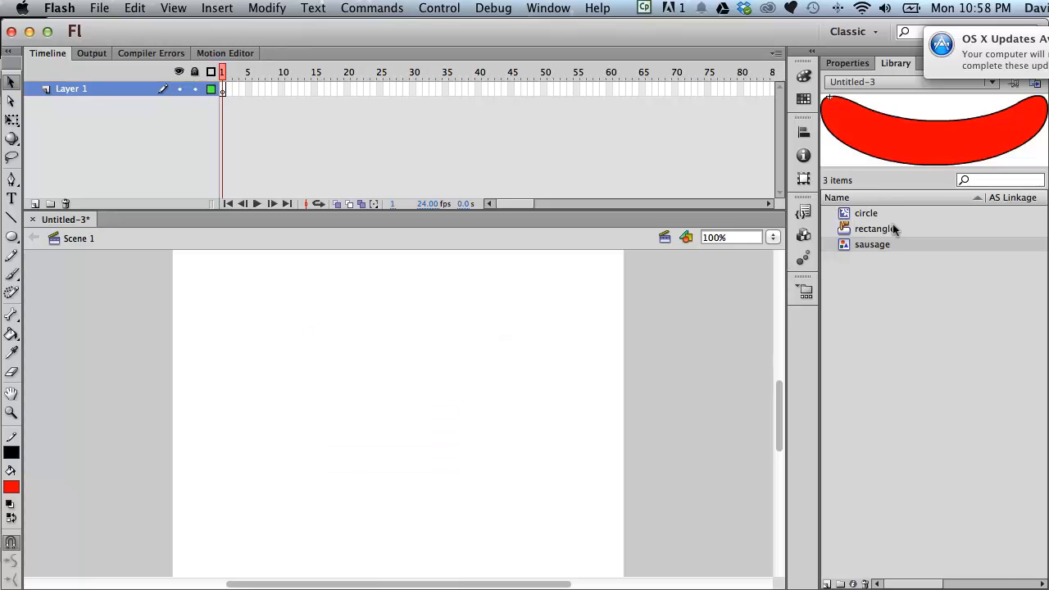
- Open the circle, rectangle and sausage symbols to examine their timelines, comparing the circle movie clip with the sausage graphic
double_click(844, 213)
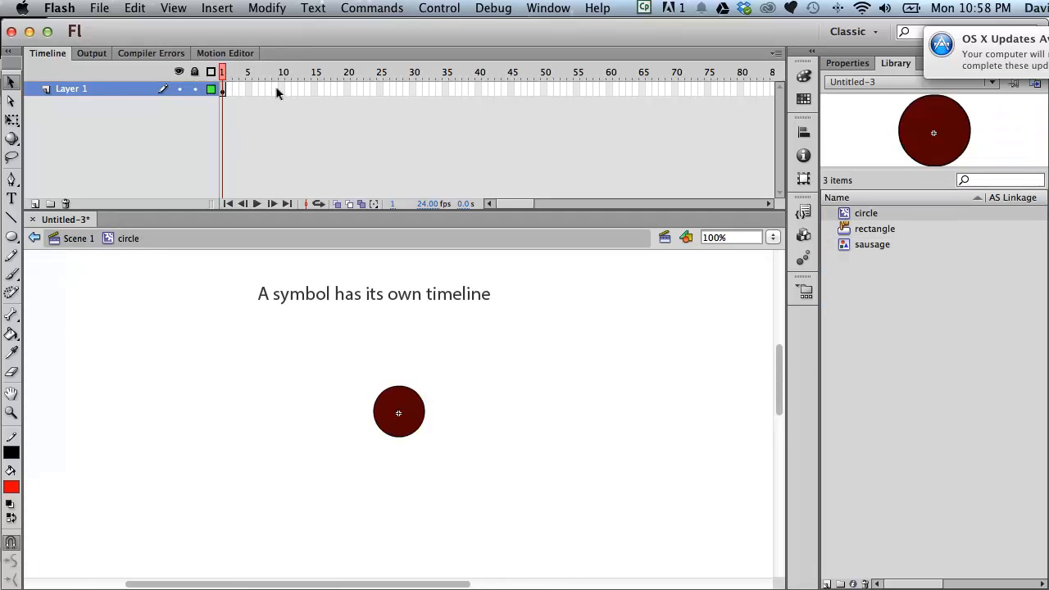
double_click(849, 229)
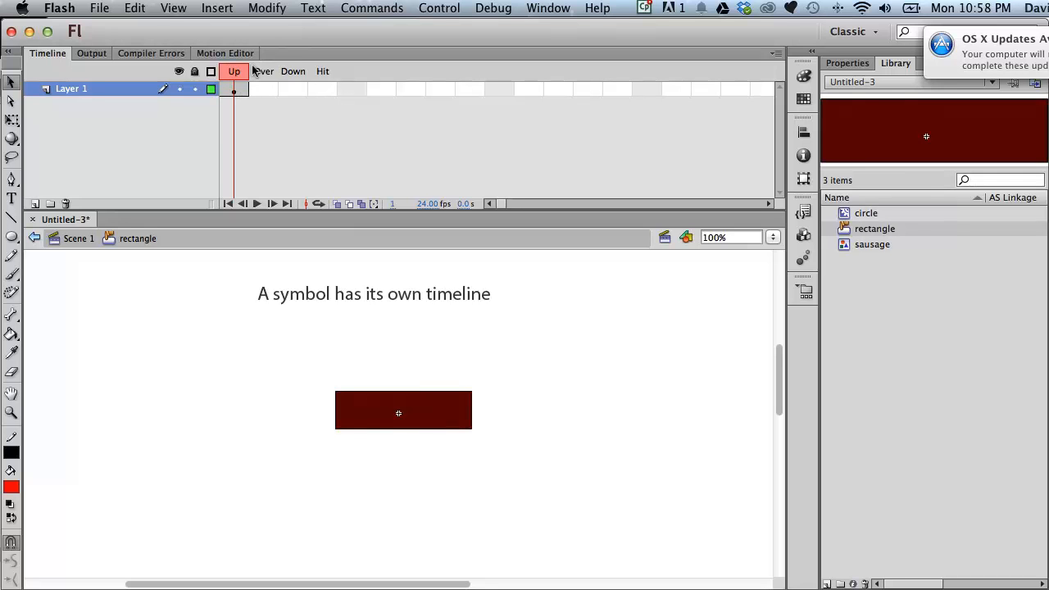
double_click(843, 245)
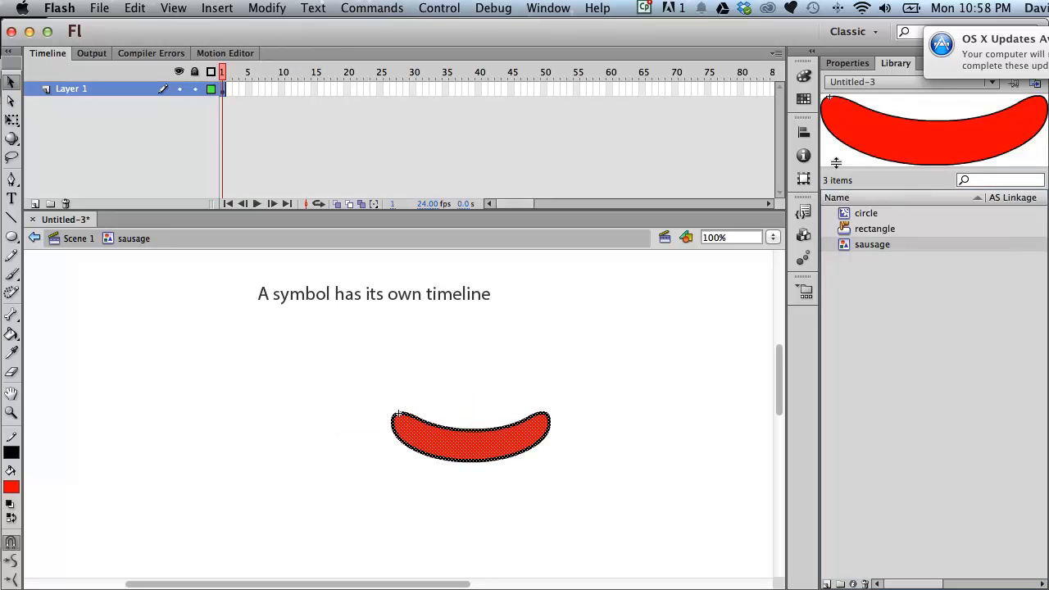
click(846, 215)
click(843, 246)
click(844, 216)
click(843, 246)
double_click(846, 215)
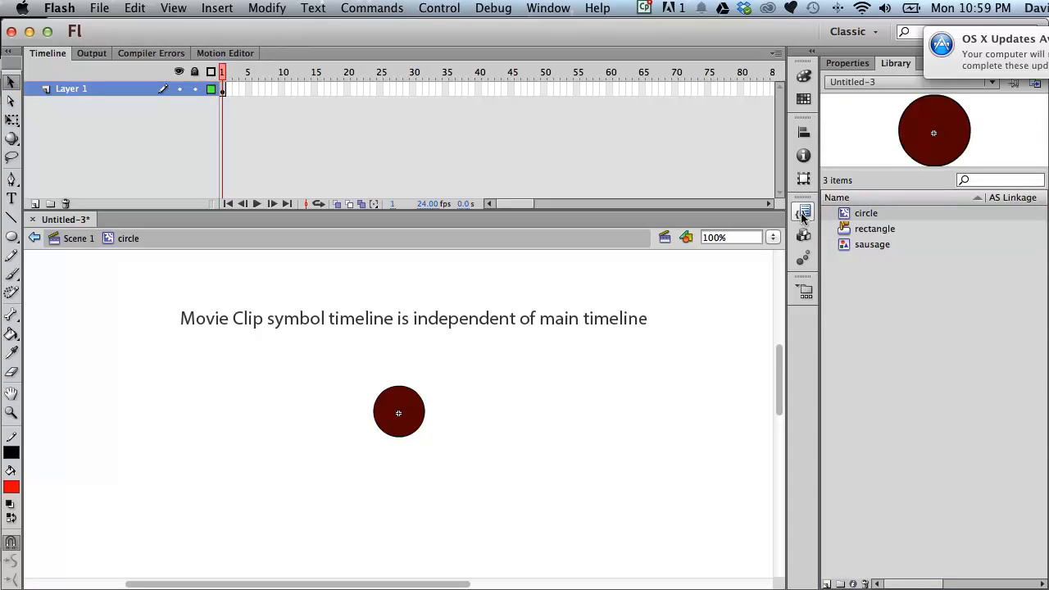
double_click(841, 244)
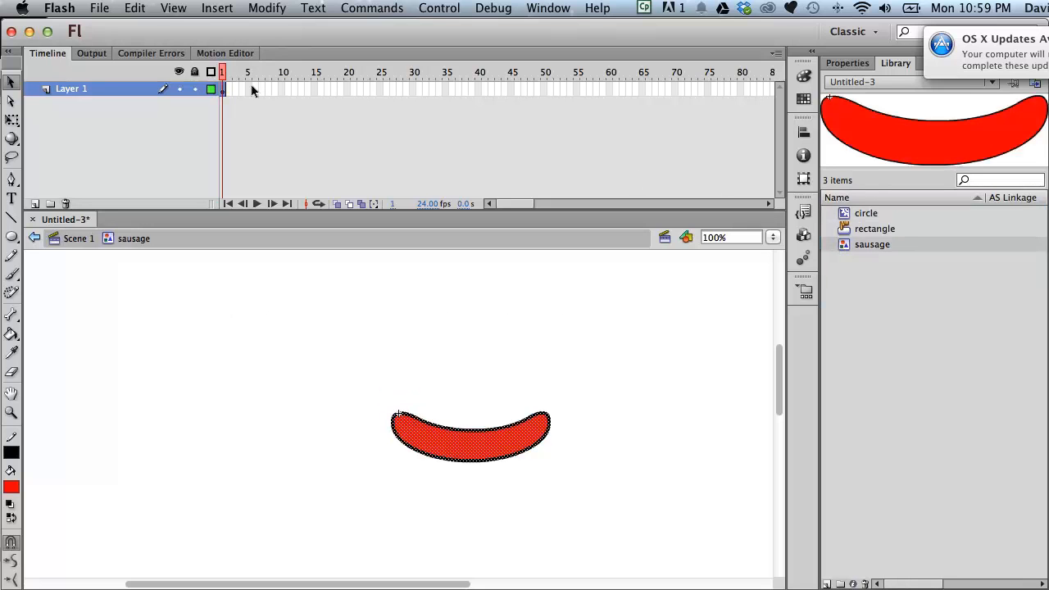